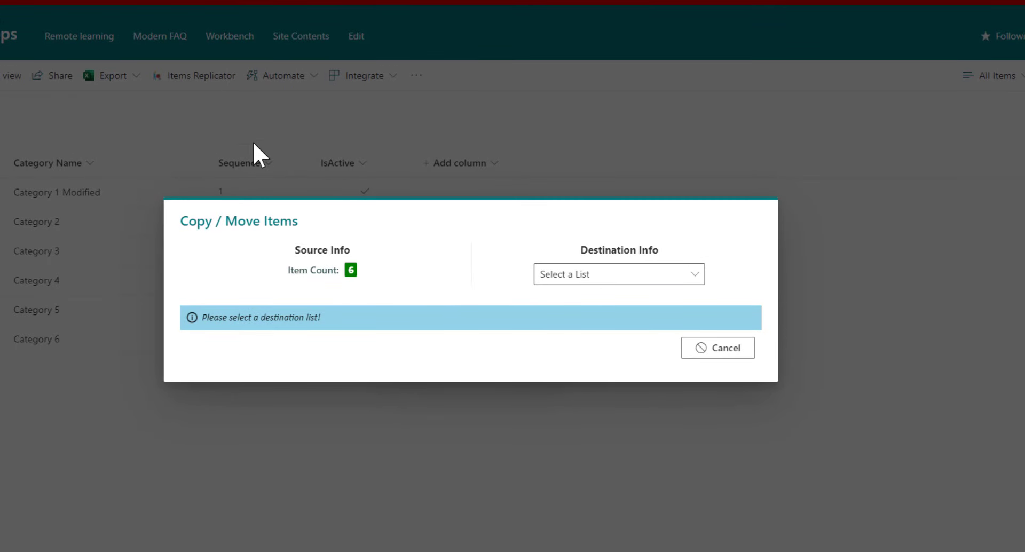
Choose New Categories as the destination list and check the destination field options for Category Name, Sequence and IsActive
left_click(584, 278)
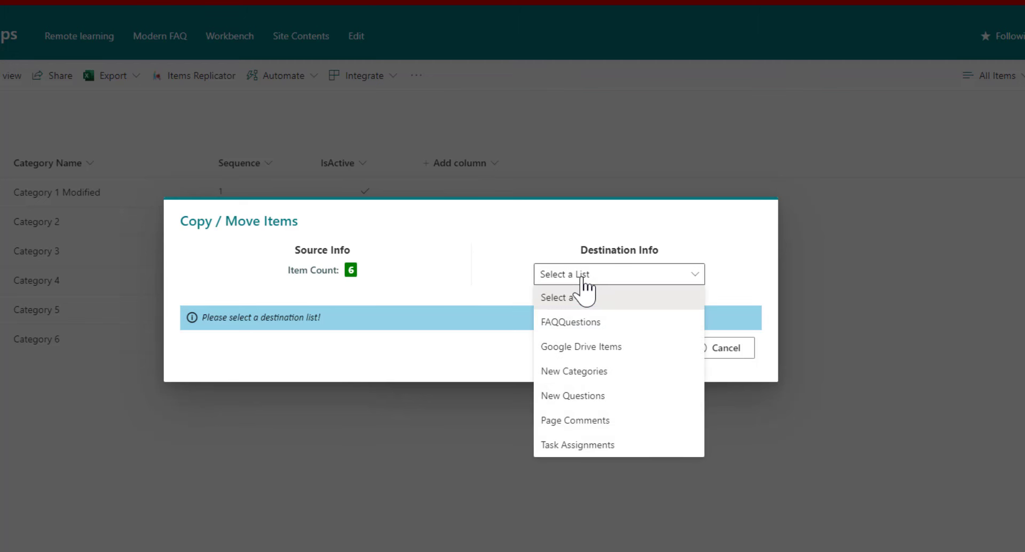
left_click(580, 374)
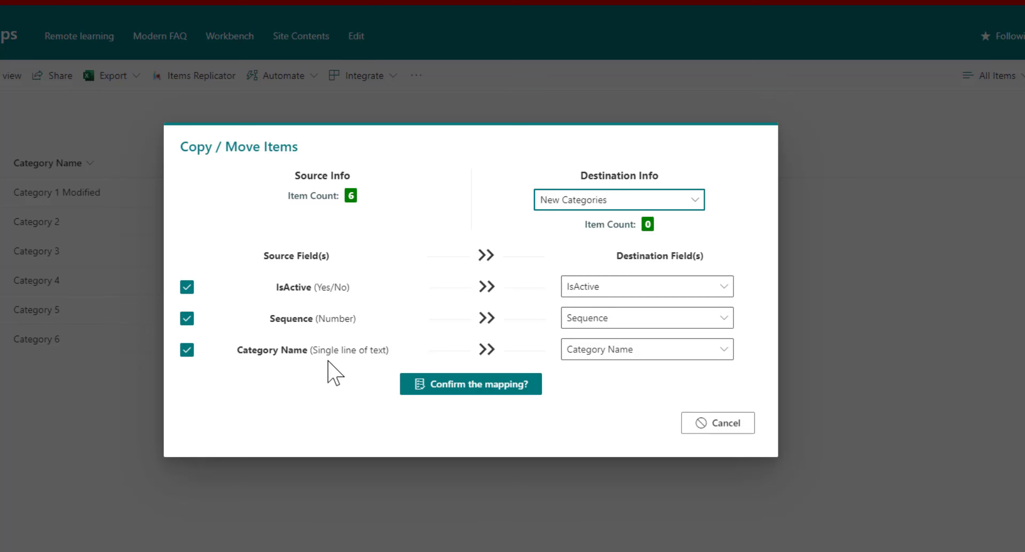
left_click(617, 357)
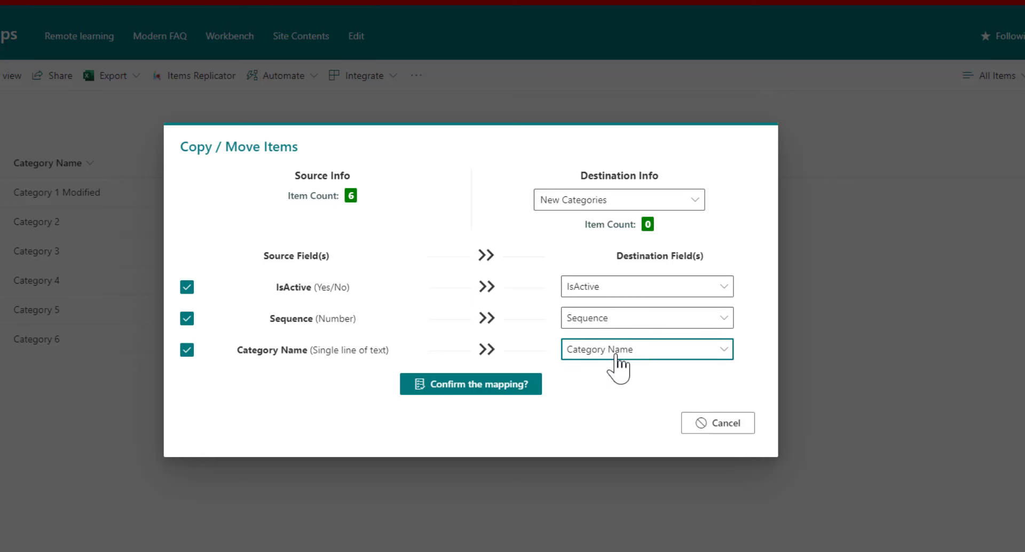
left_click(620, 320)
left_click(622, 290)
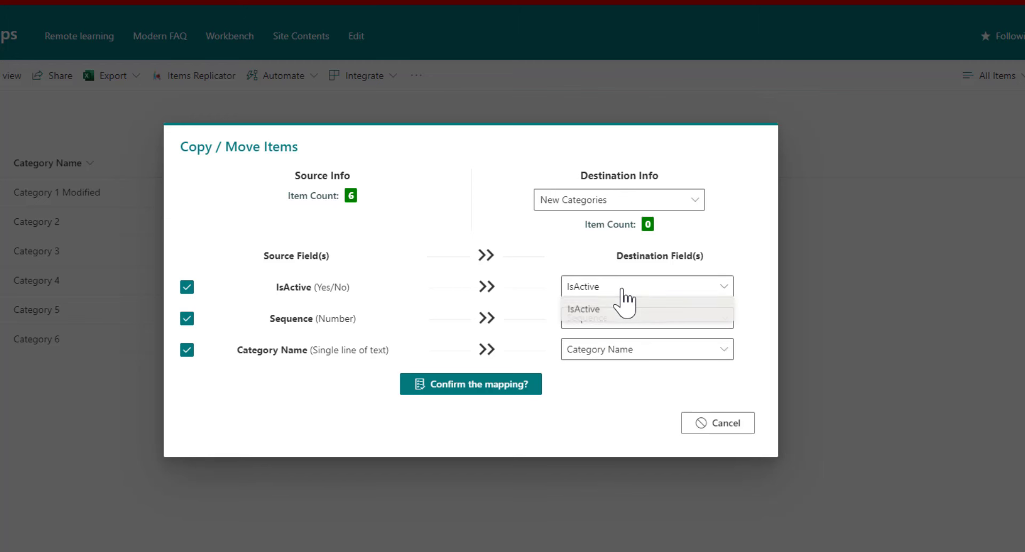
left_click(526, 276)
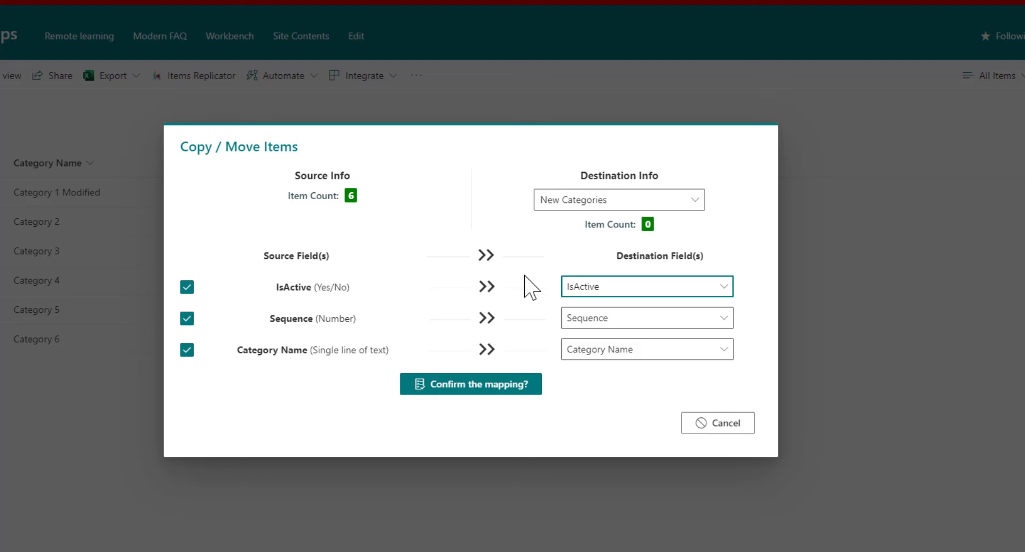
Confirm the mapping with IsActive, Sequence and Category Name all included, and copy all items to New Categories
left_click(187, 351)
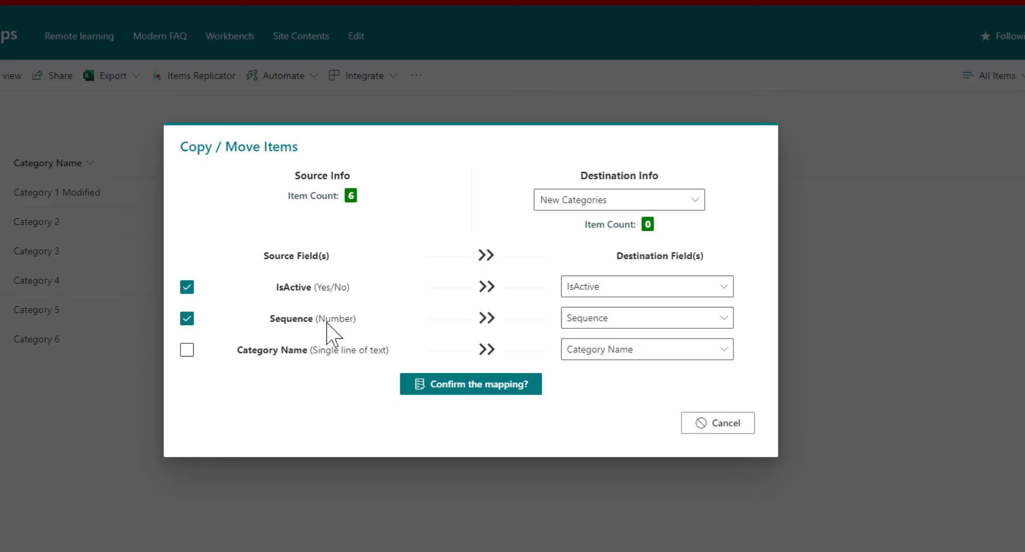
left_click(187, 351)
left_click(473, 385)
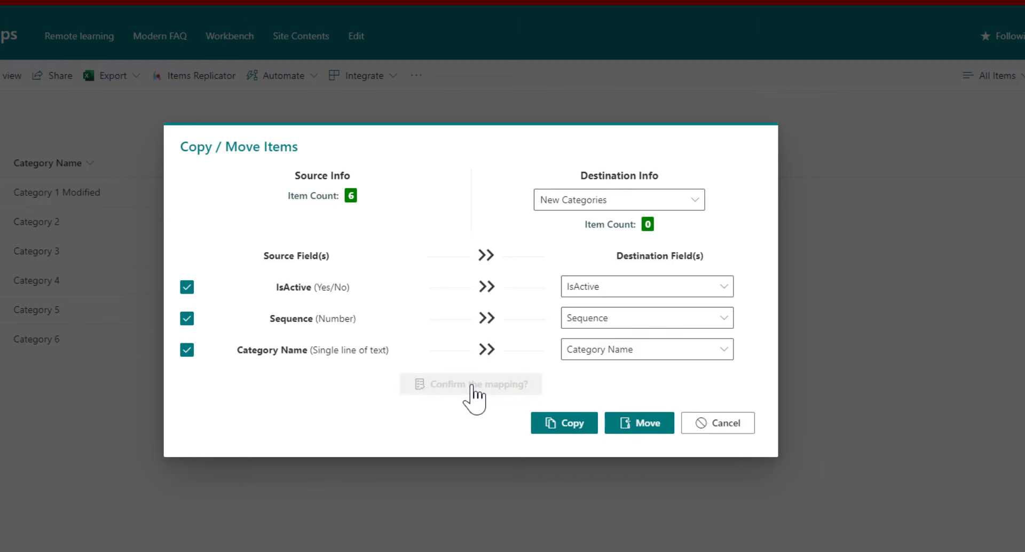
left_click(572, 425)
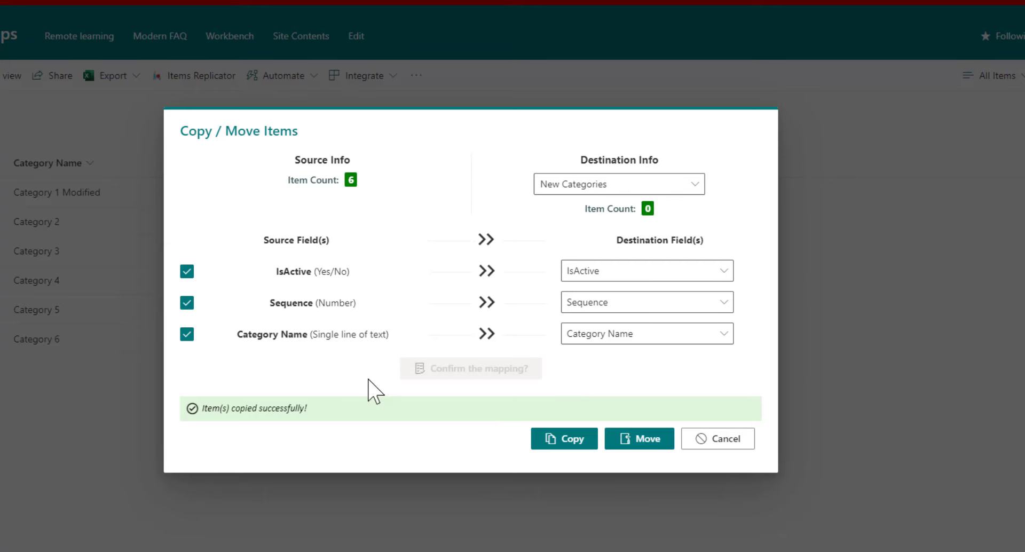
Reload the New Categories list to check the copied items and delete all of them
left_click(353, 9)
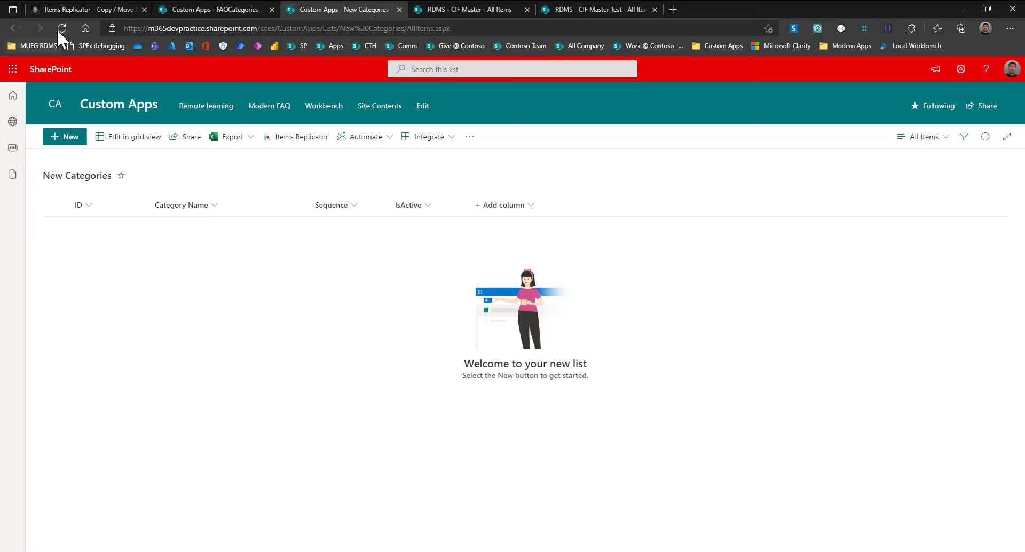
left_click(62, 28)
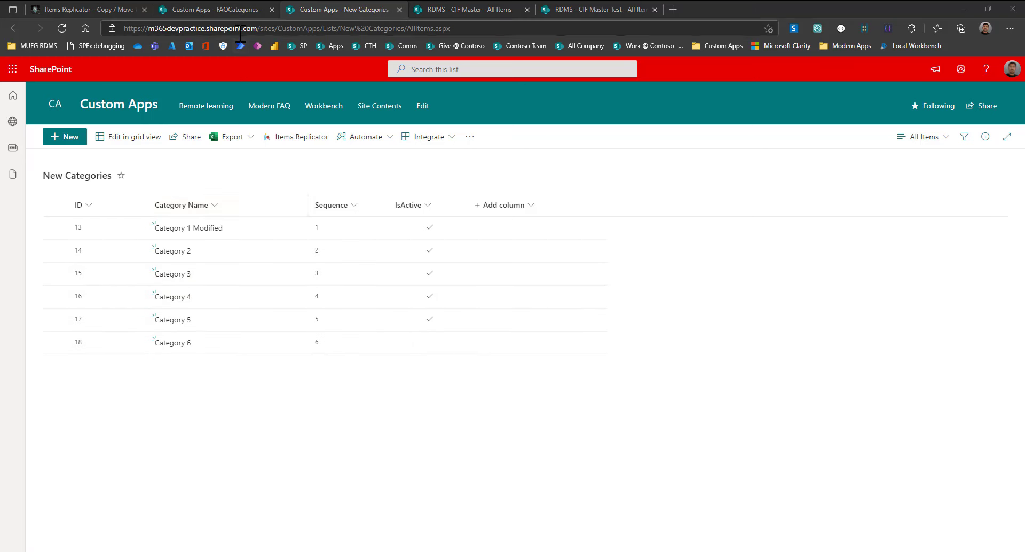
left_click(55, 205)
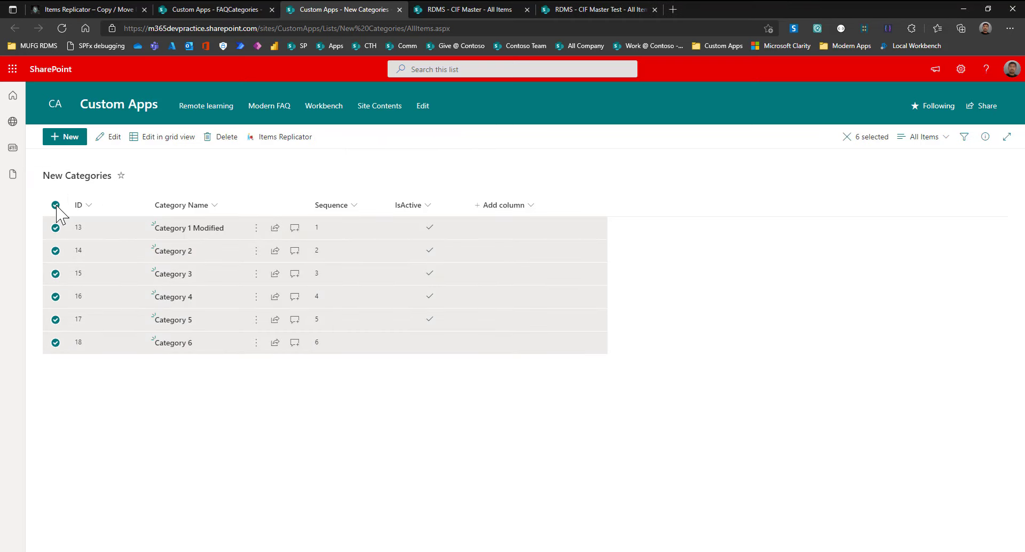
left_click(235, 139)
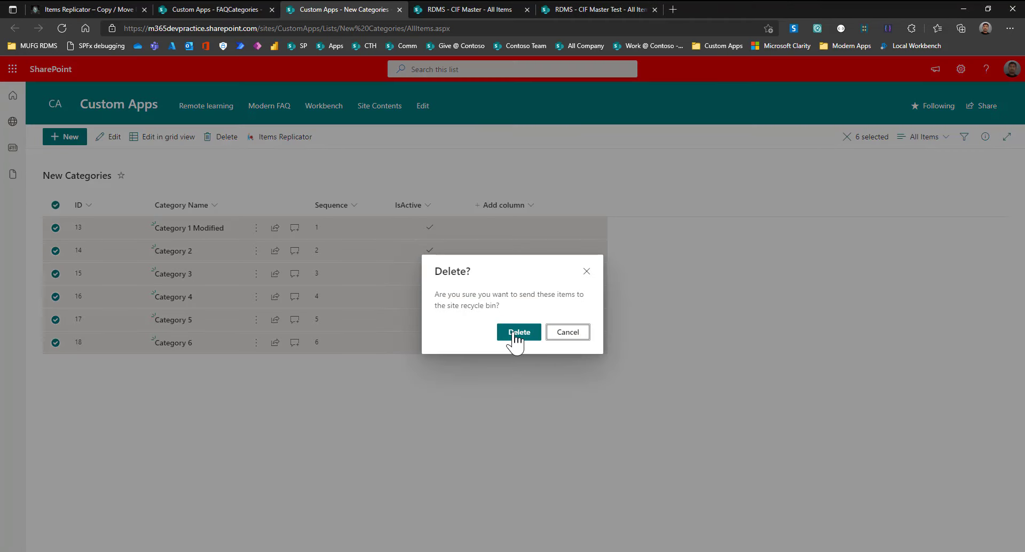
left_click(514, 332)
Close the finished copy dialog in FAQCategories and select the items Category 1 Modified, Category 2 and Category 3
left_click(219, 9)
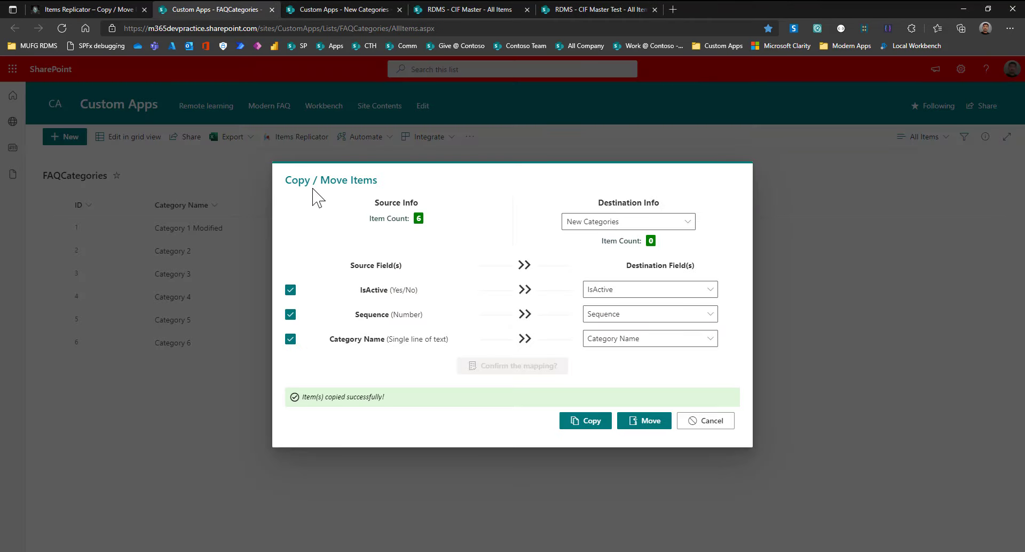
left_click(705, 421)
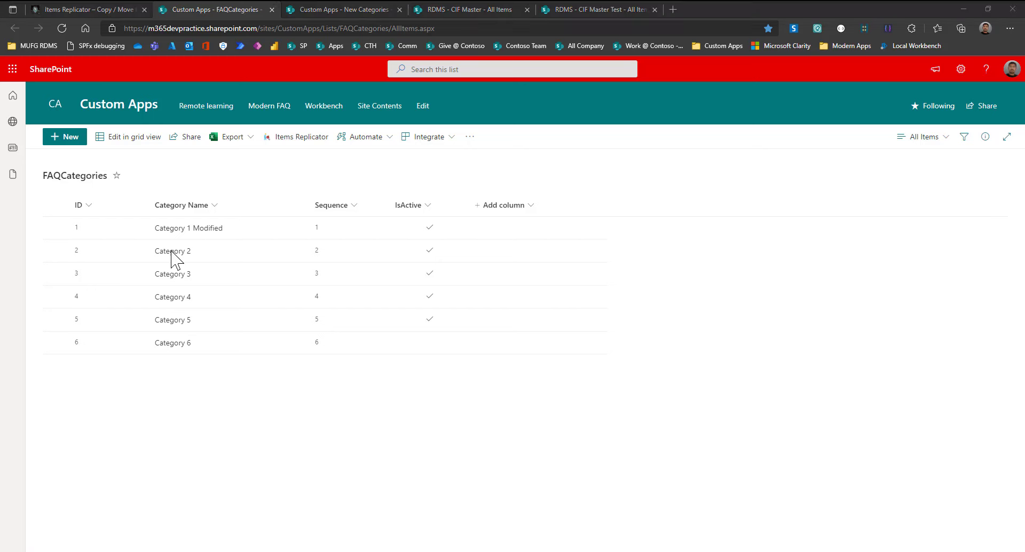
left_click(57, 229)
left_click(56, 251)
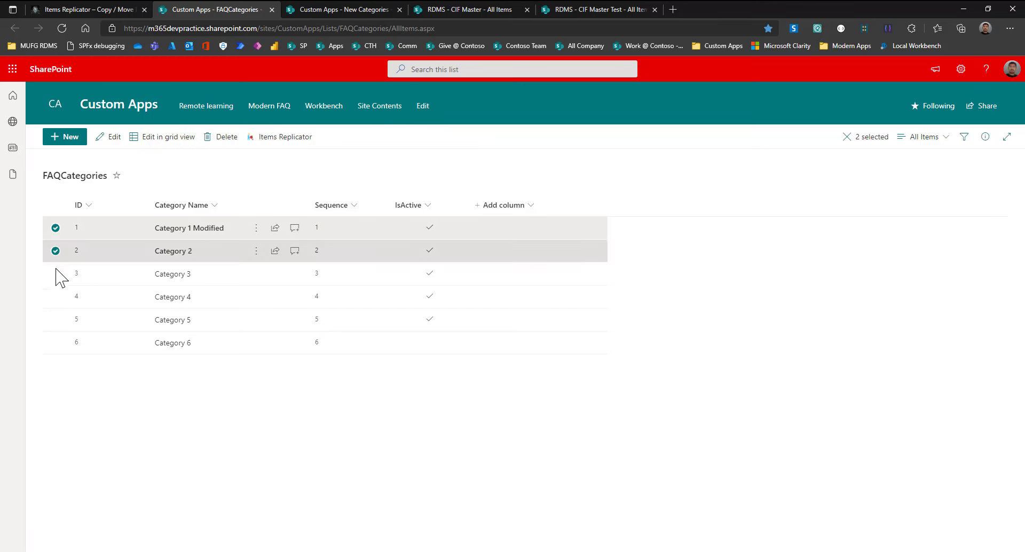
left_click(55, 273)
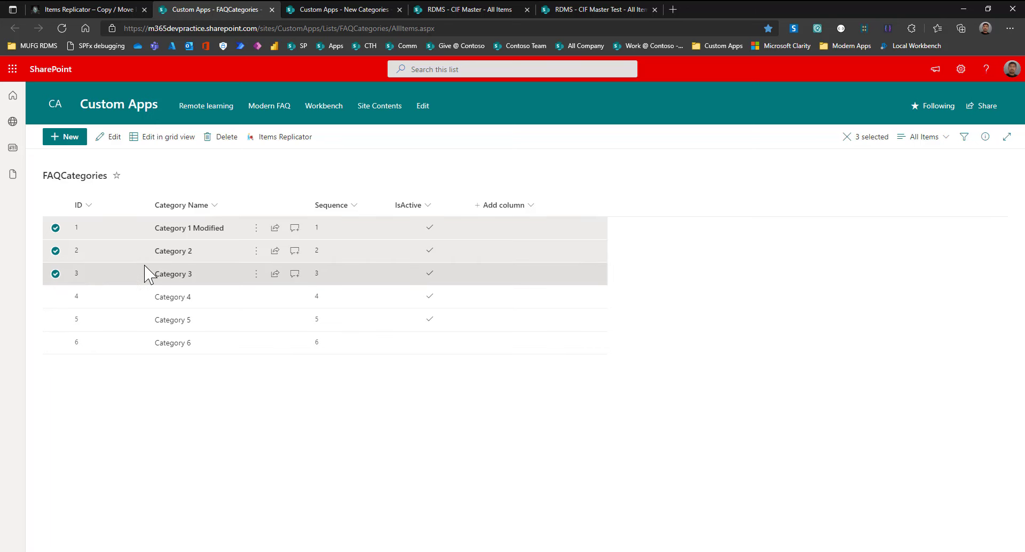
Move the three selected items to New Categories with Items Replicator, confirming the default field mapping
left_click(283, 138)
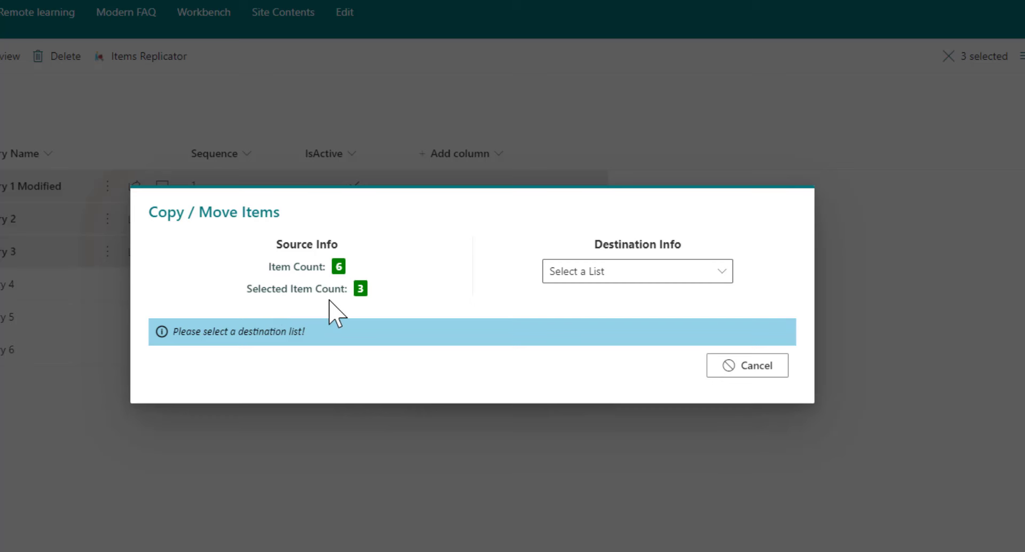
left_click(575, 278)
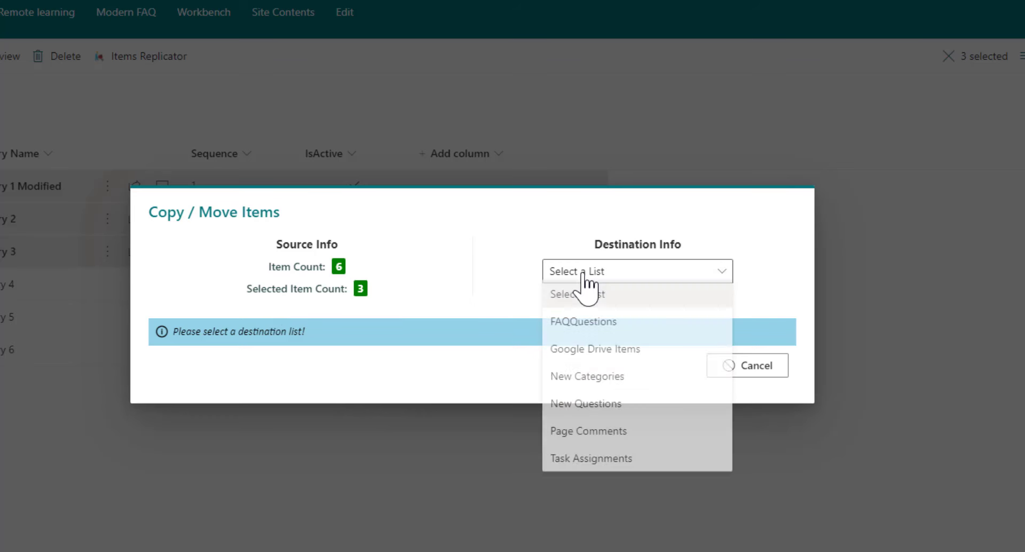
left_click(597, 380)
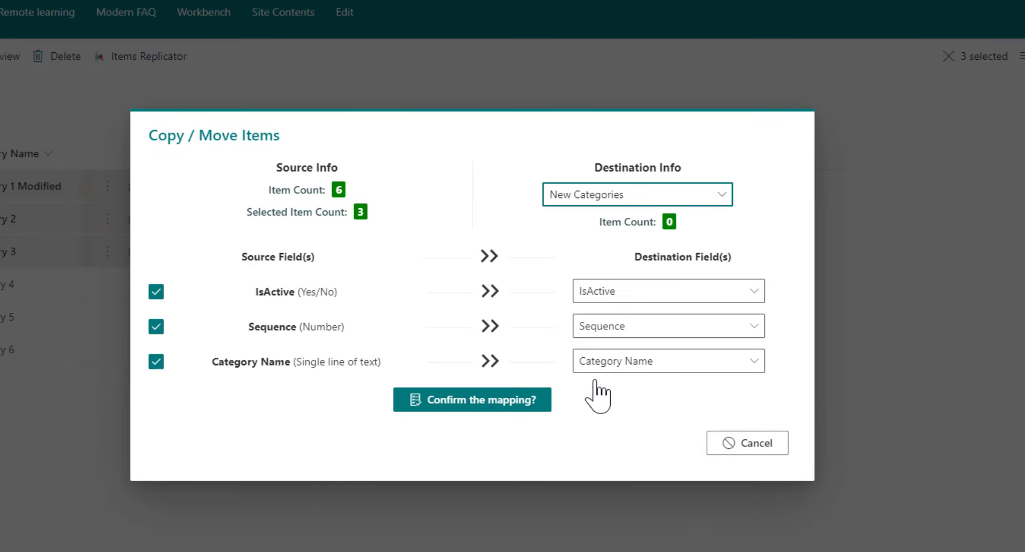
left_click(479, 404)
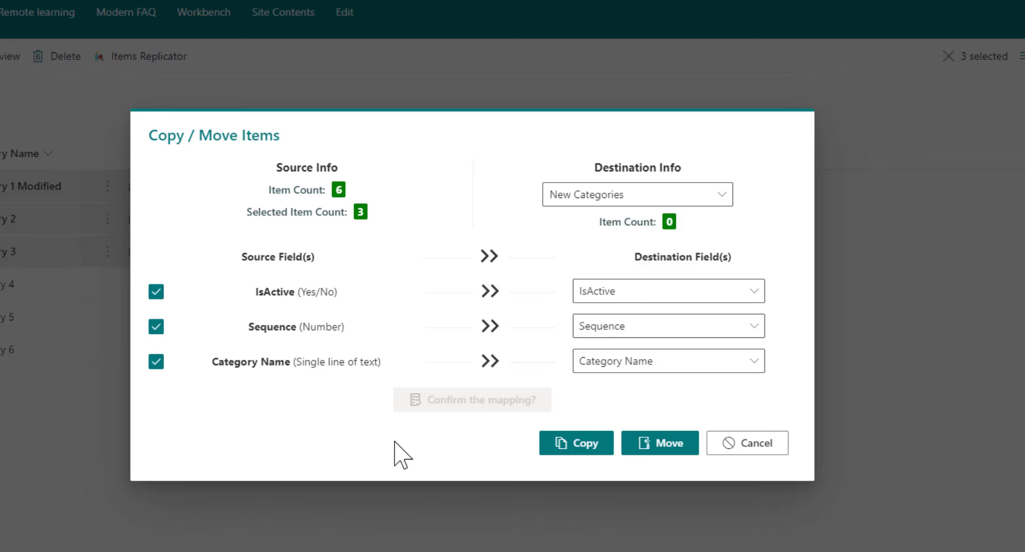
left_click(667, 446)
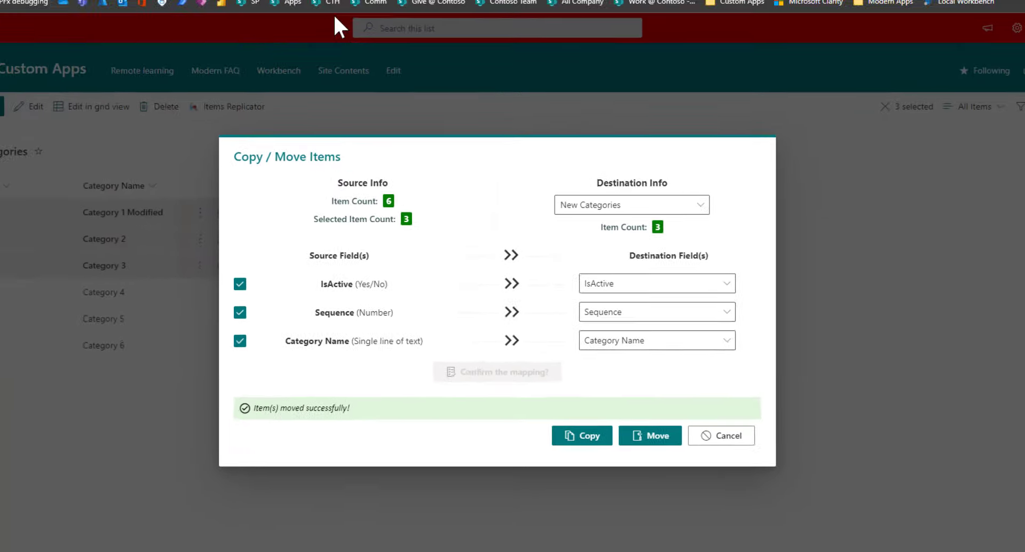
Reload the New Categories and FAQCategories lists to check the result of the move, closing the finished replicator dialog
left_click(359, 10)
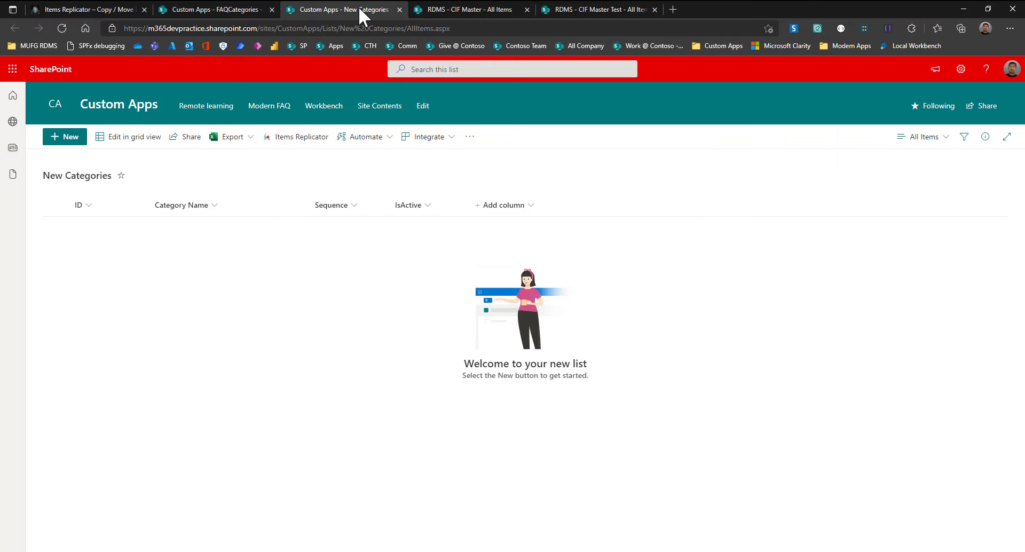
left_click(62, 29)
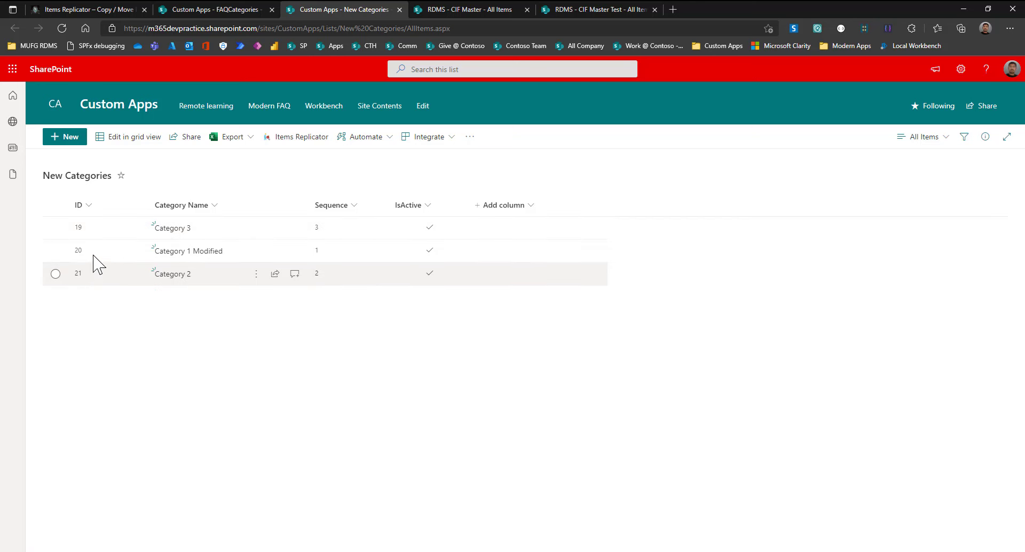
left_click(210, 8)
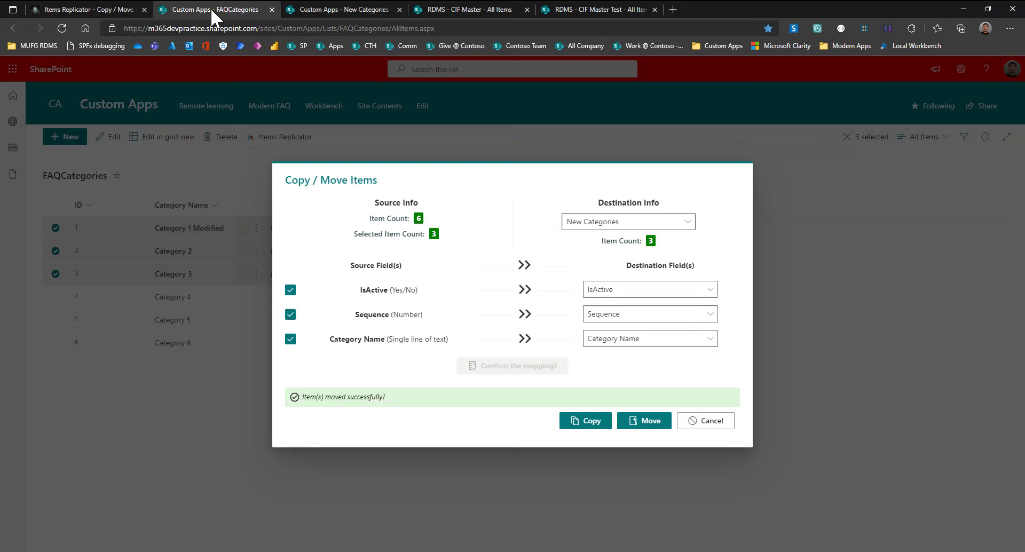
left_click(710, 421)
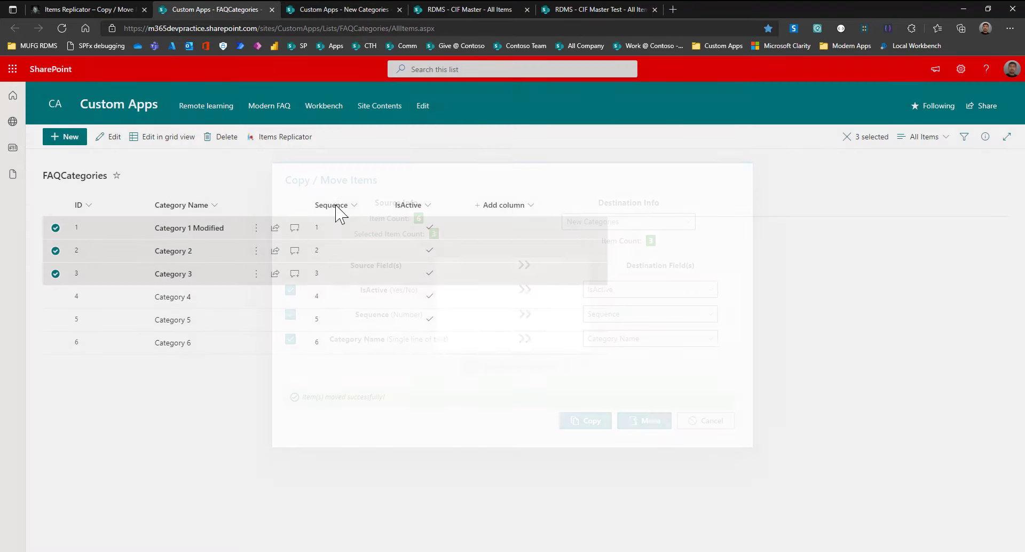
left_click(61, 28)
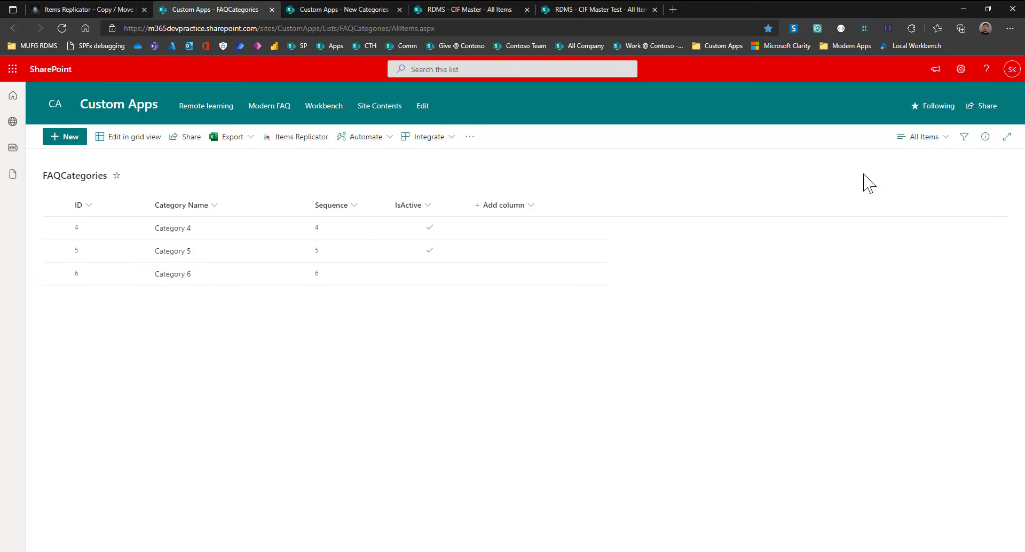
Restore Category 1 Modified, Category 2 and Category 3 of FAQCategories from the site recycle bin and return to that list
left_click(960, 70)
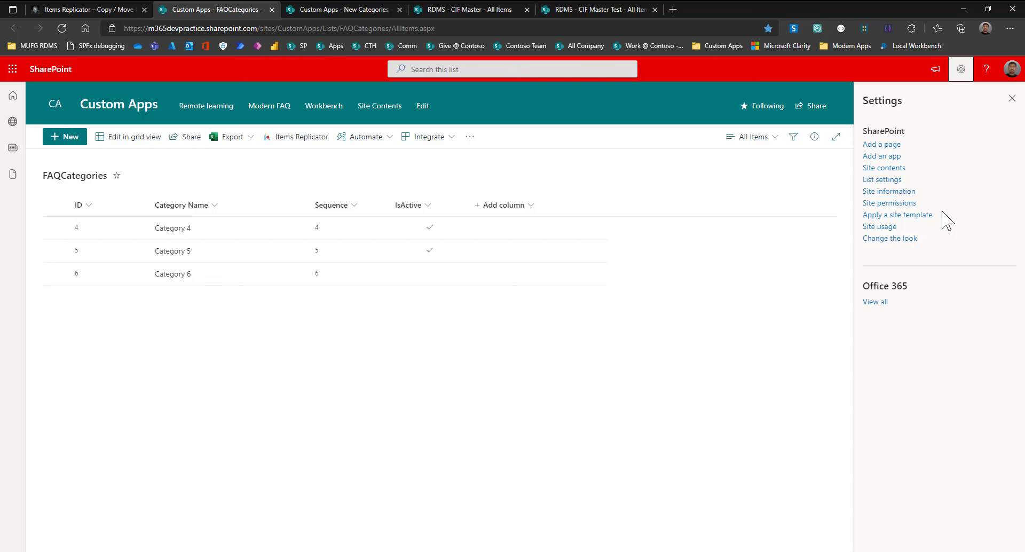
left_click(889, 170)
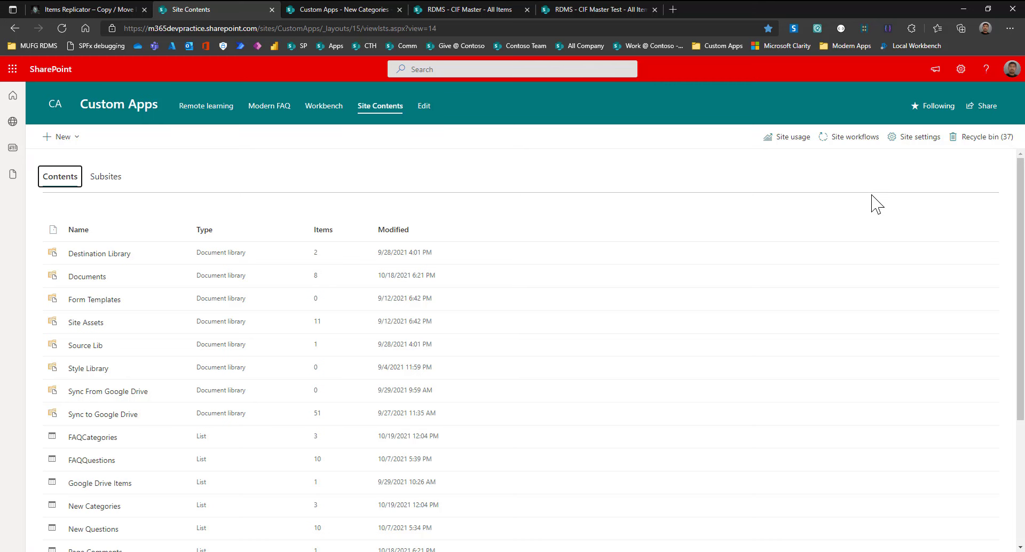
left_click(982, 138)
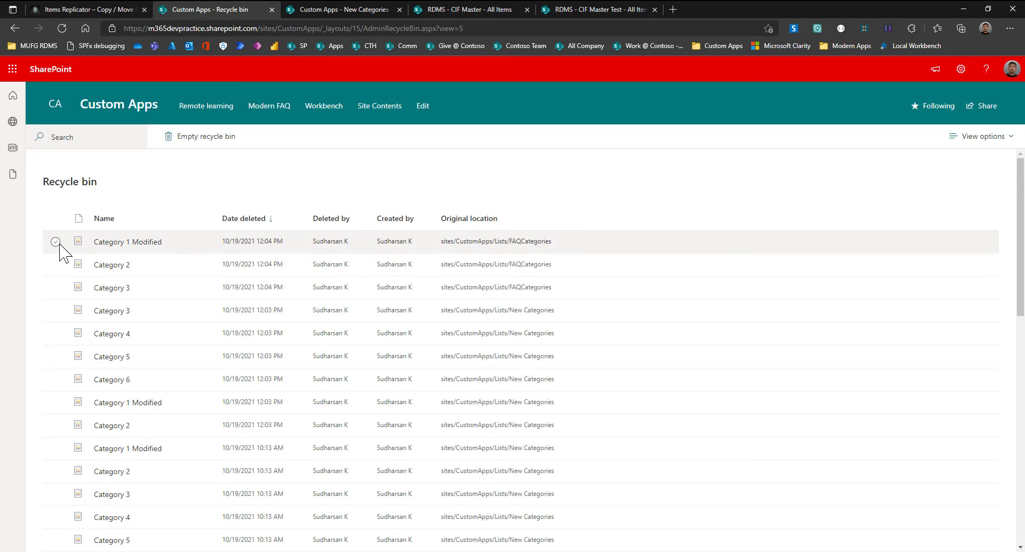
left_click(55, 264)
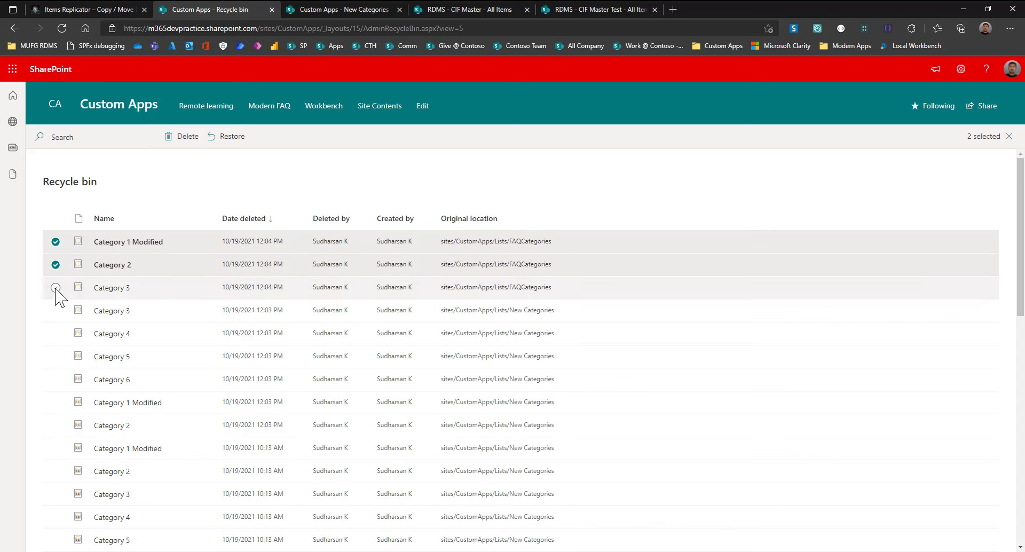
left_click(56, 287)
left_click(230, 138)
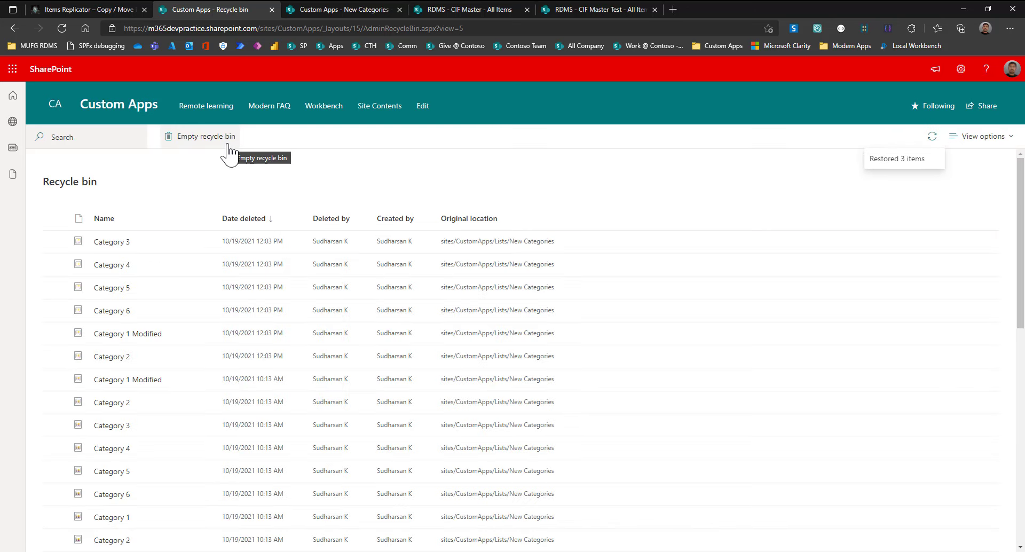
left_click(14, 28)
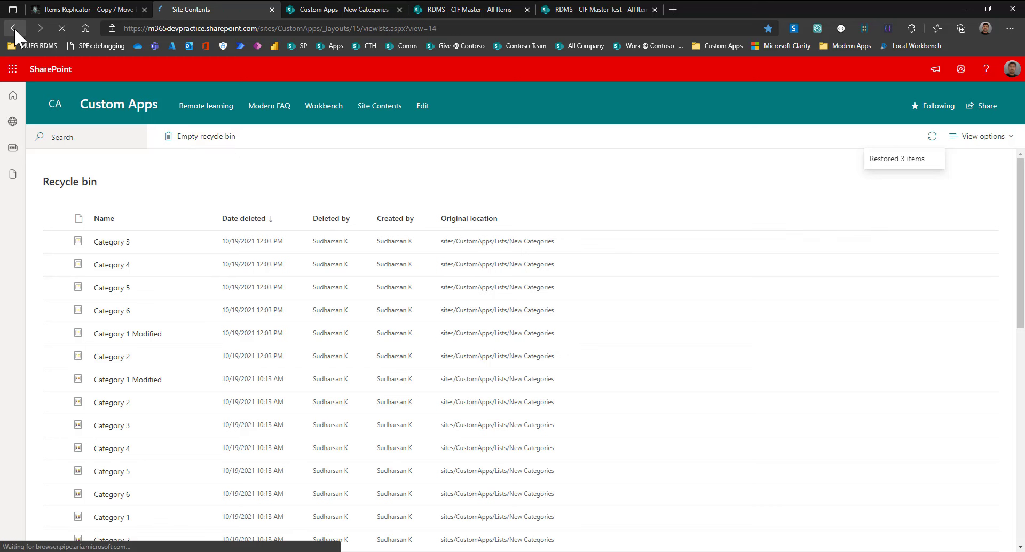
left_click(13, 28)
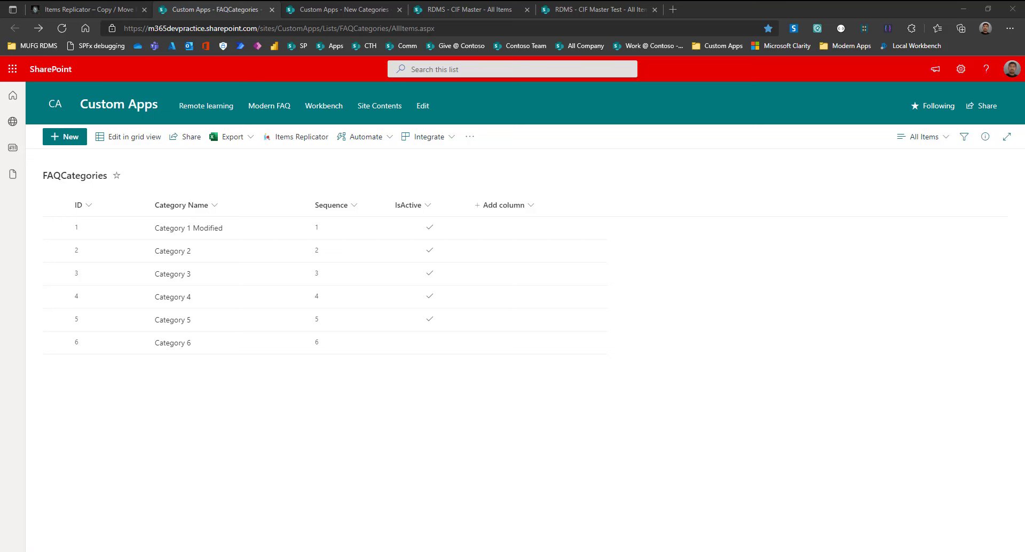
View the CIF Master list and the CIF Master Test list on the RDMS site
left_click(472, 8)
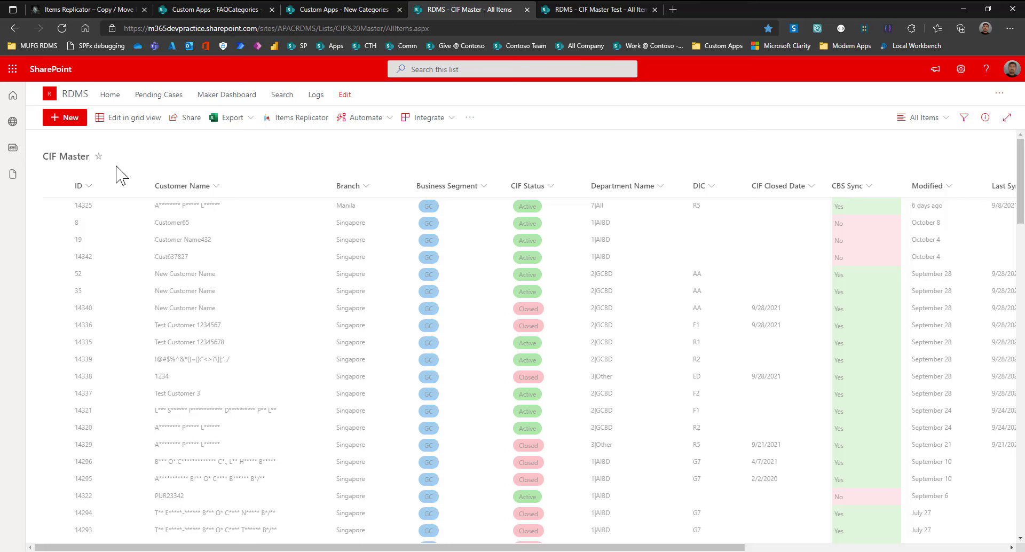
left_click(593, 12)
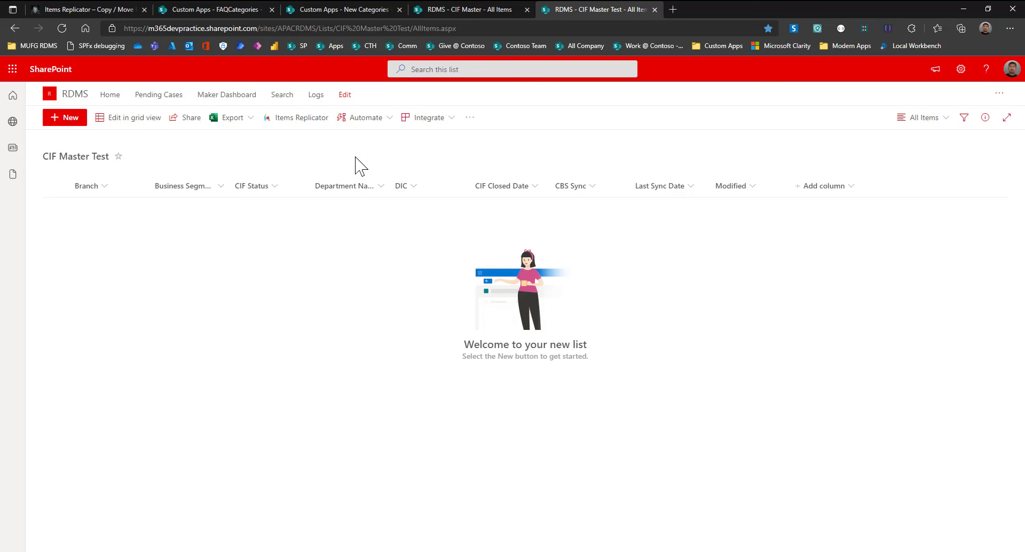
Start Items Replicator for all items of the CIF Master list and choose CIF Master Test as the destination list
left_click(470, 9)
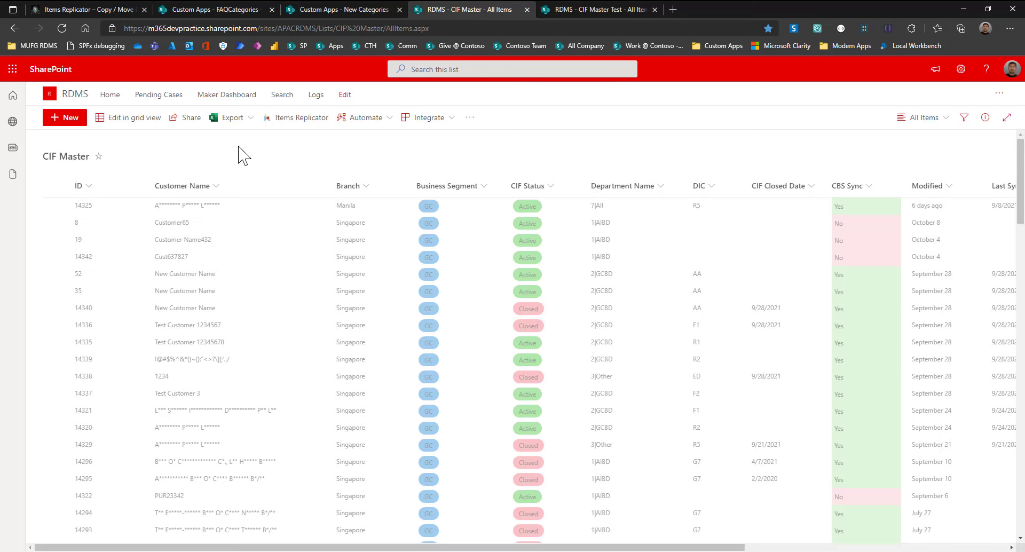
left_click(292, 122)
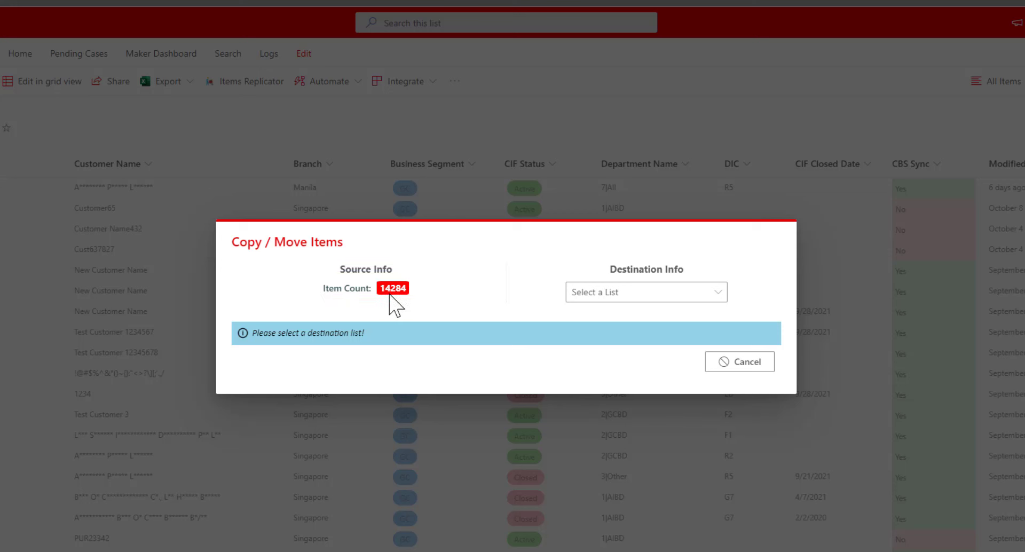
left_click(621, 299)
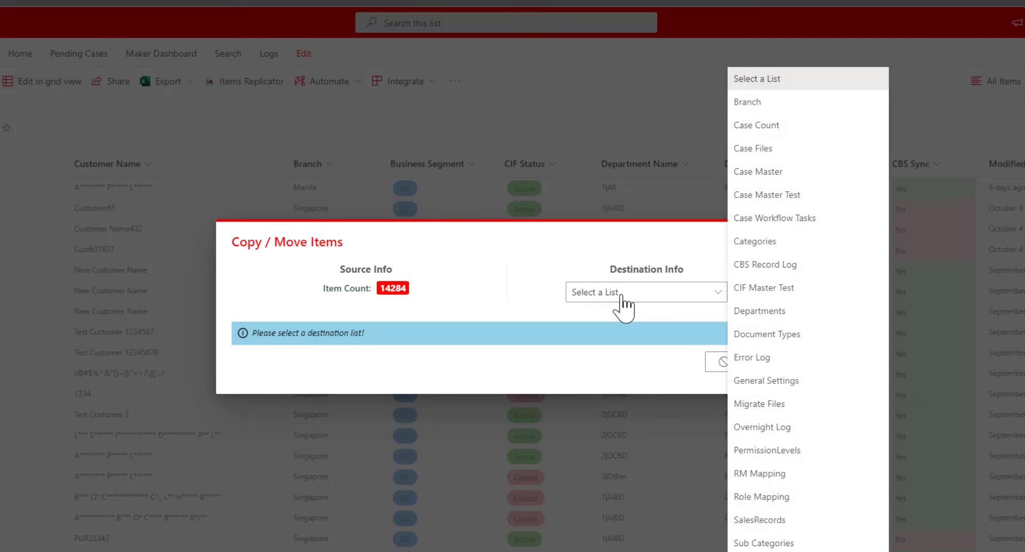
left_click(761, 289)
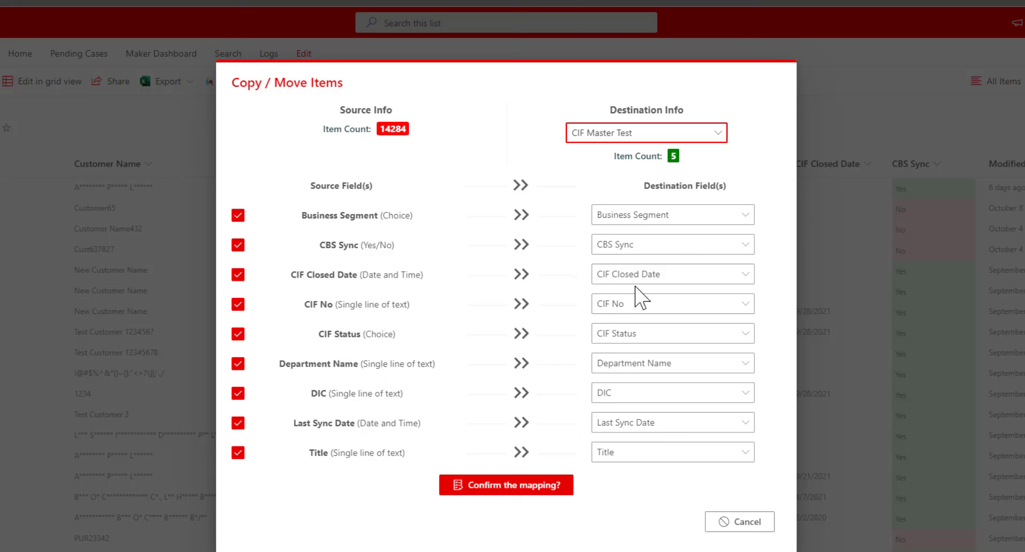
Try to confirm a mapping of the Business Segment source field to CIF Status, and set its destination back to Business Segment
left_click(649, 217)
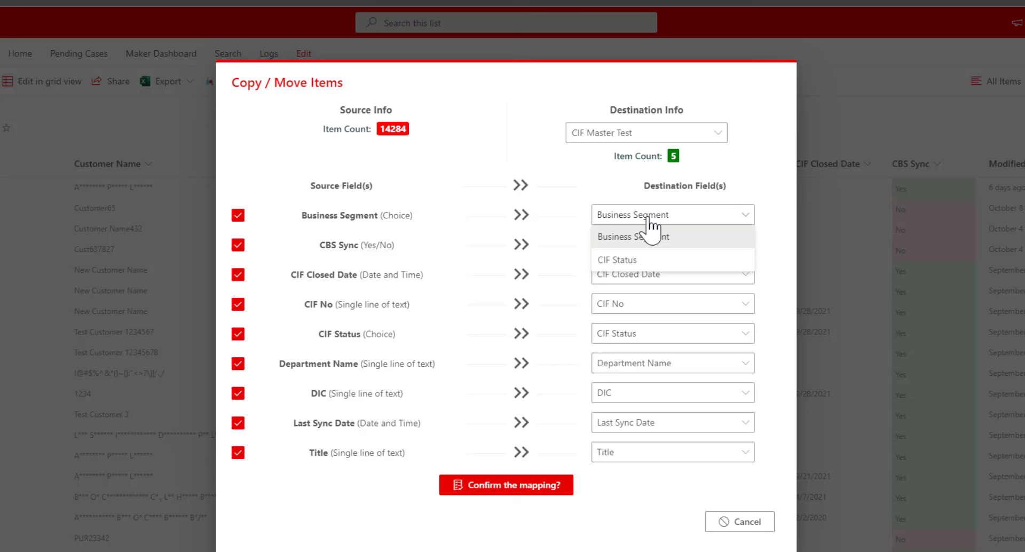
left_click(572, 240)
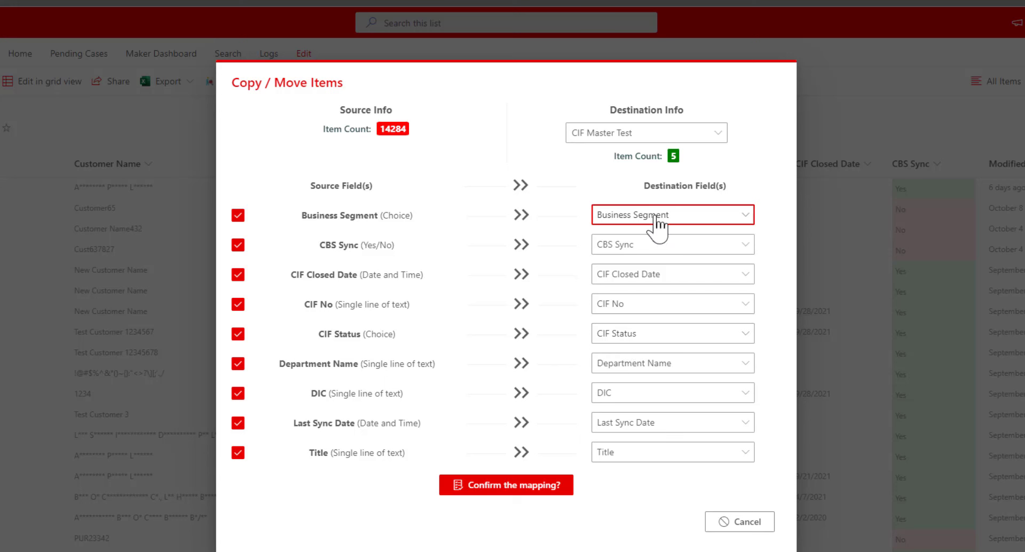
left_click(657, 216)
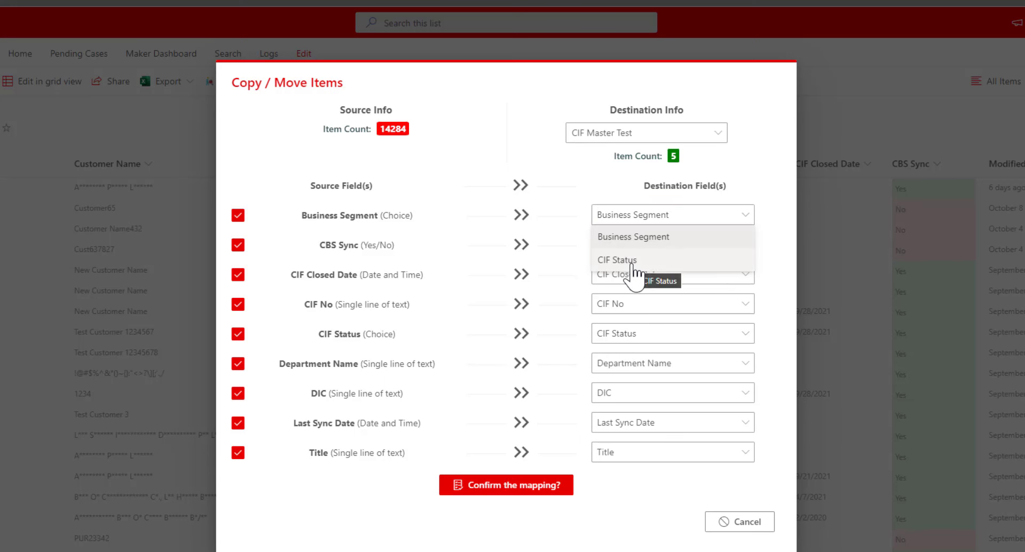
left_click(634, 262)
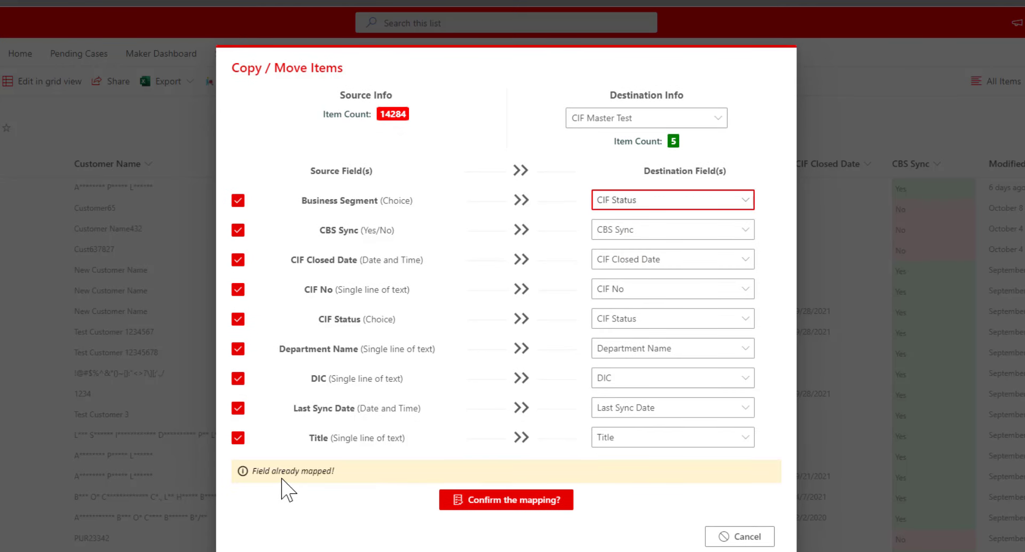
left_click(511, 501)
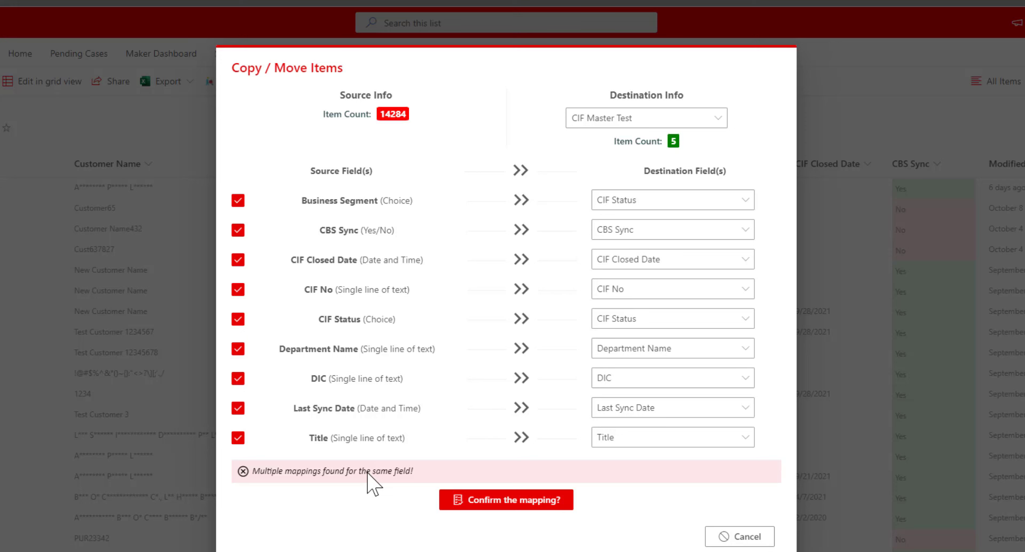
left_click(665, 205)
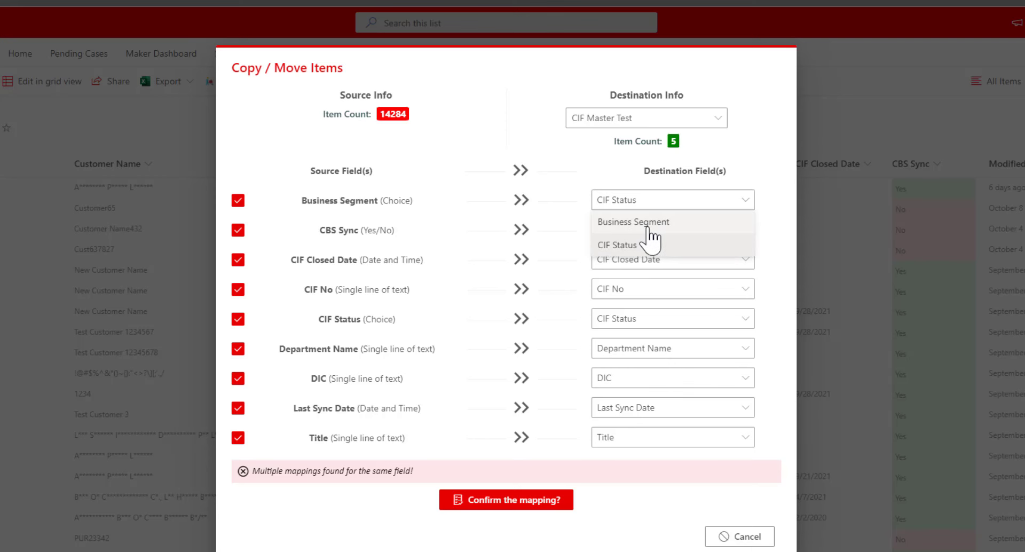
left_click(651, 222)
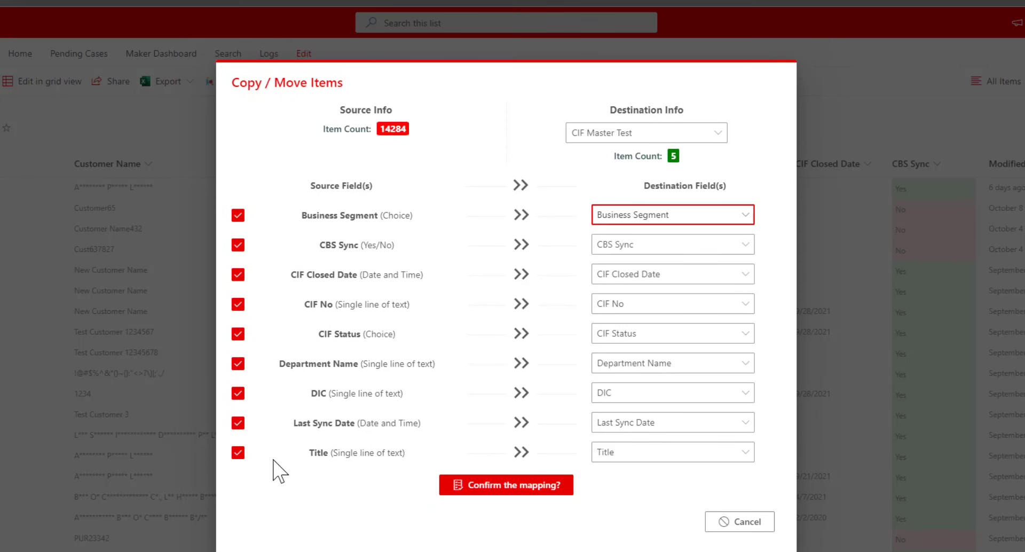
Exclude the Title, Last Sync Date and DIC source fields from the mapping
left_click(240, 455)
left_click(238, 424)
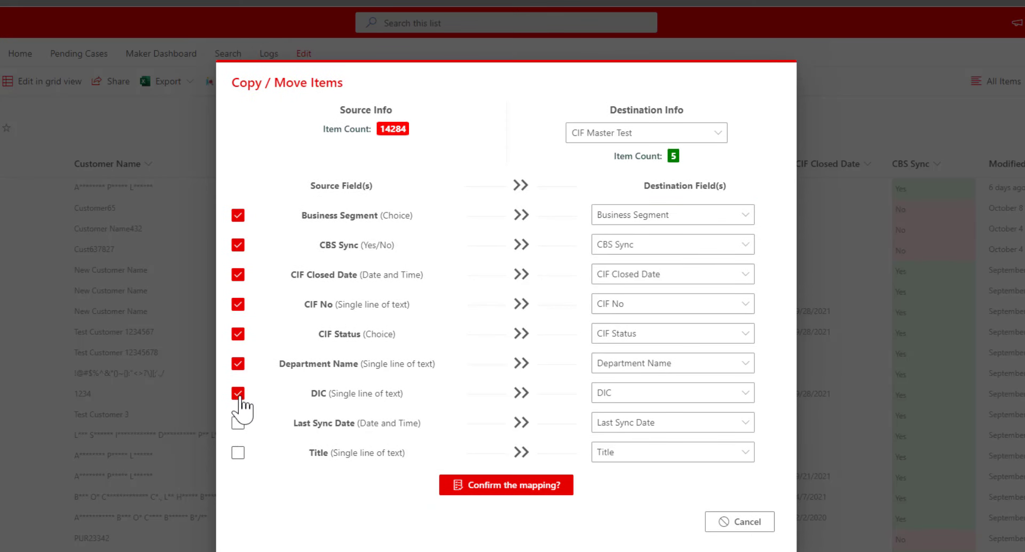
left_click(238, 395)
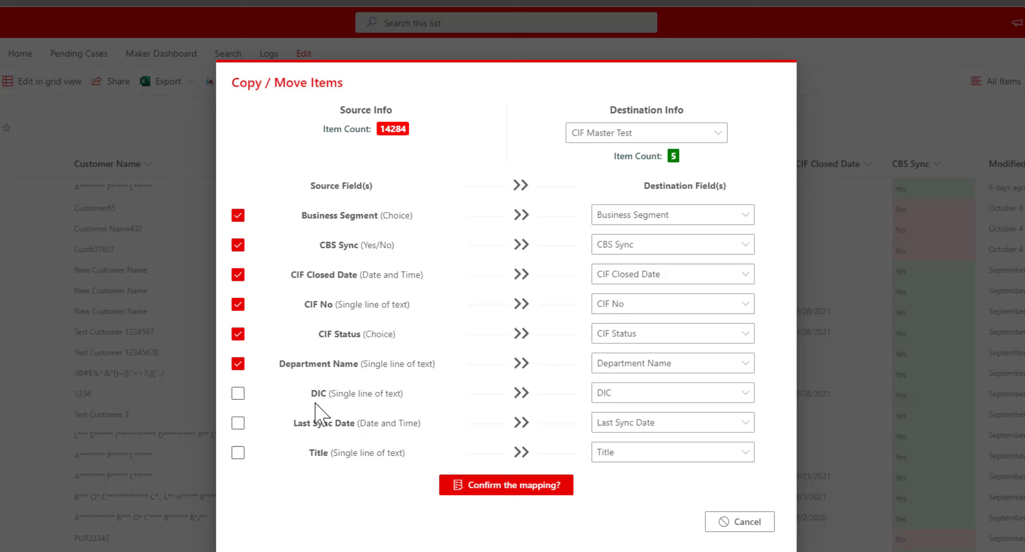